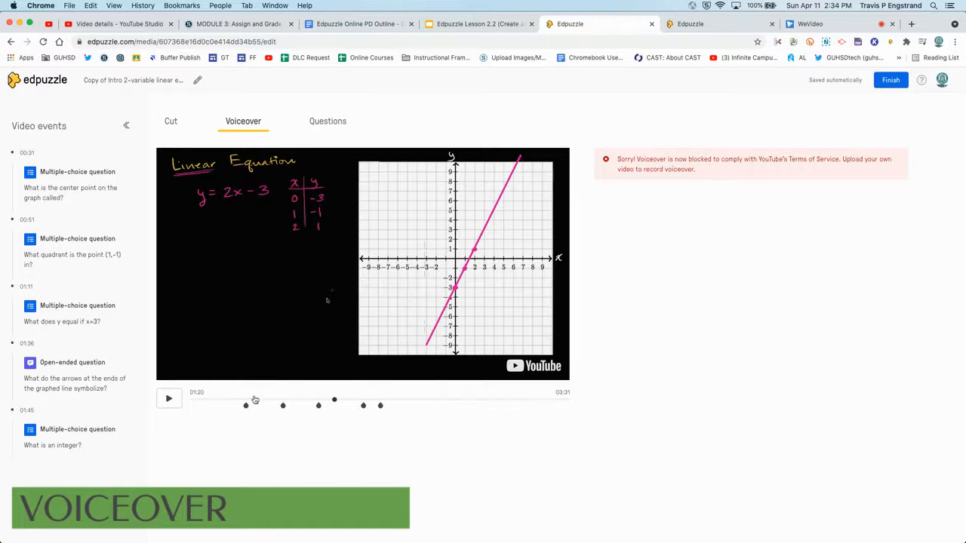
Step: Delete the 00:31 multiple-choice question about the graph's center point
click(328, 127)
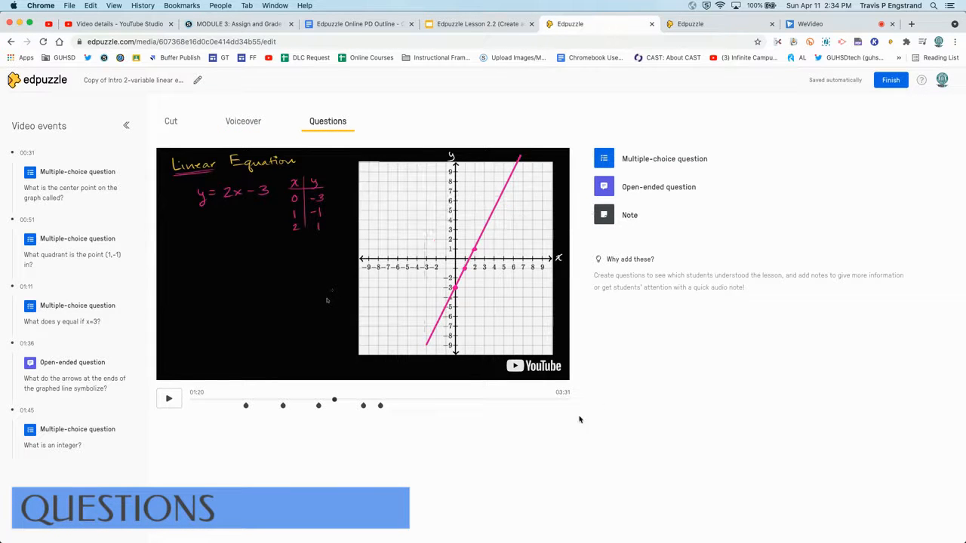
click(246, 406)
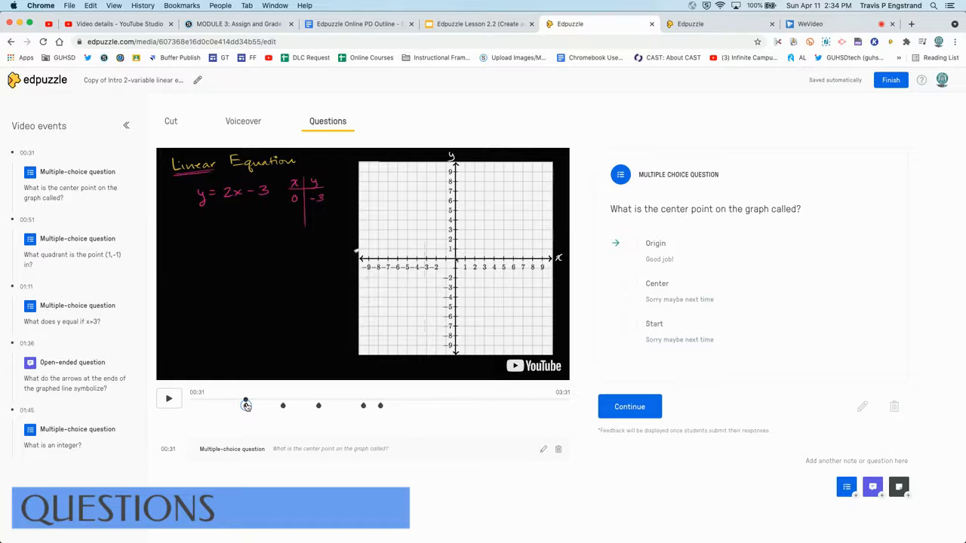
click(893, 408)
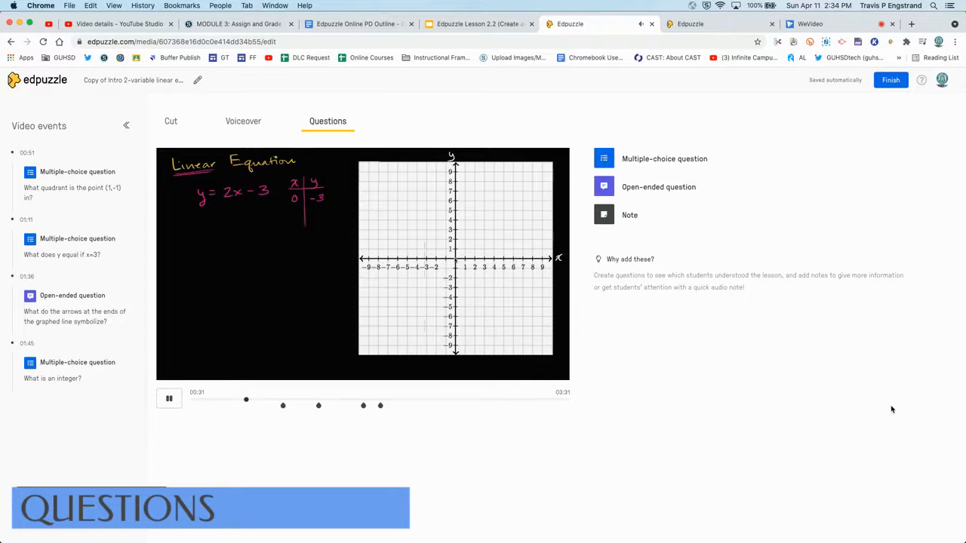
Step: Open the 00:51 quadrant question in its editor to review the answer choices, and save it
click(169, 399)
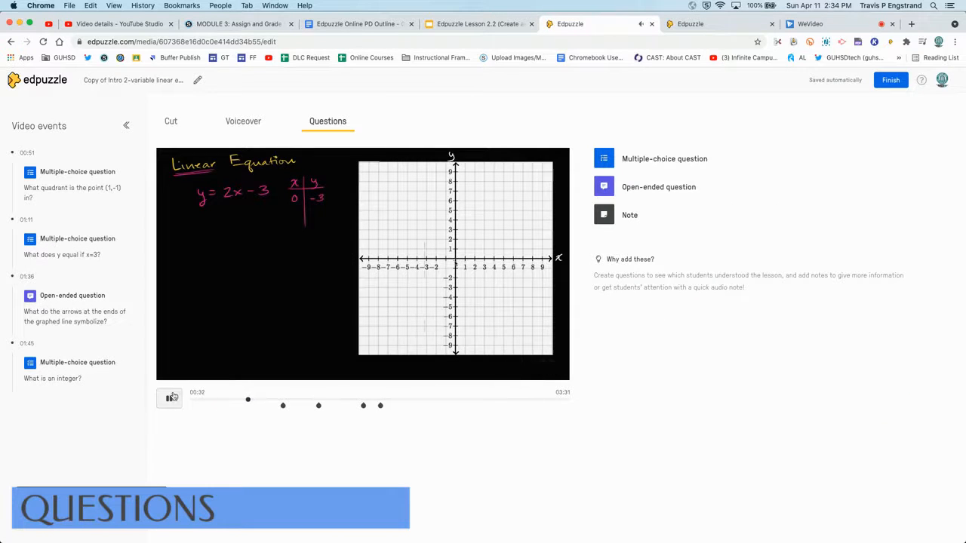
click(283, 406)
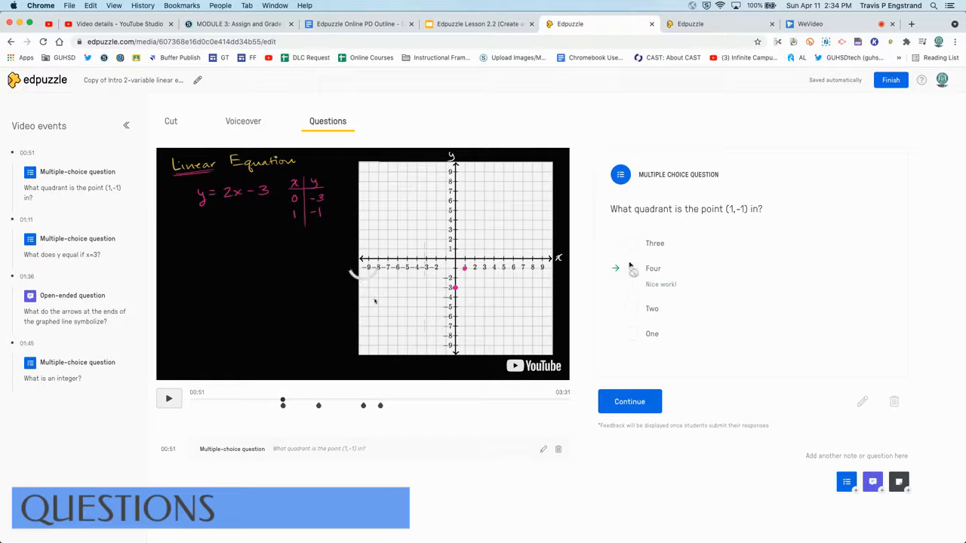
click(862, 402)
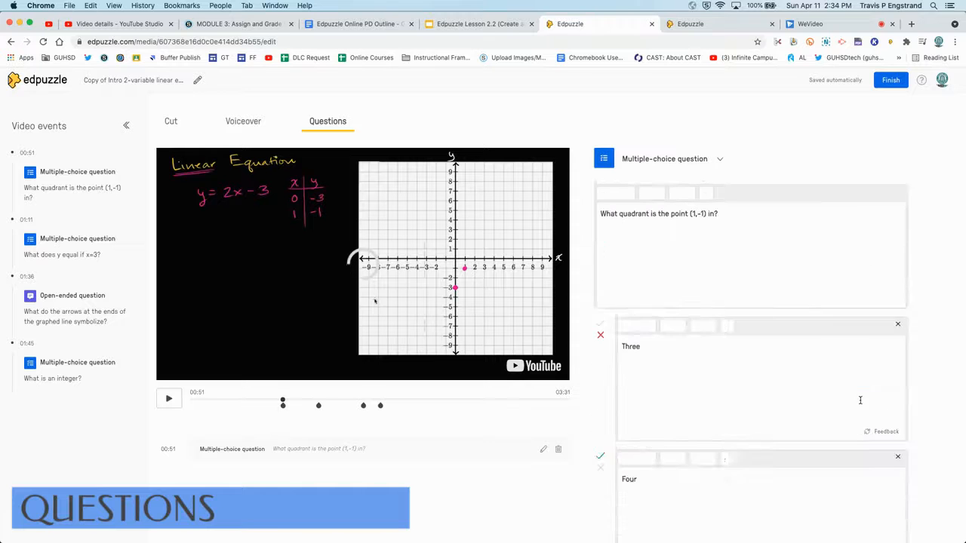
scroll(662, 316, down, 3)
click(658, 336)
click(660, 384)
scroll(660, 384, up, 3)
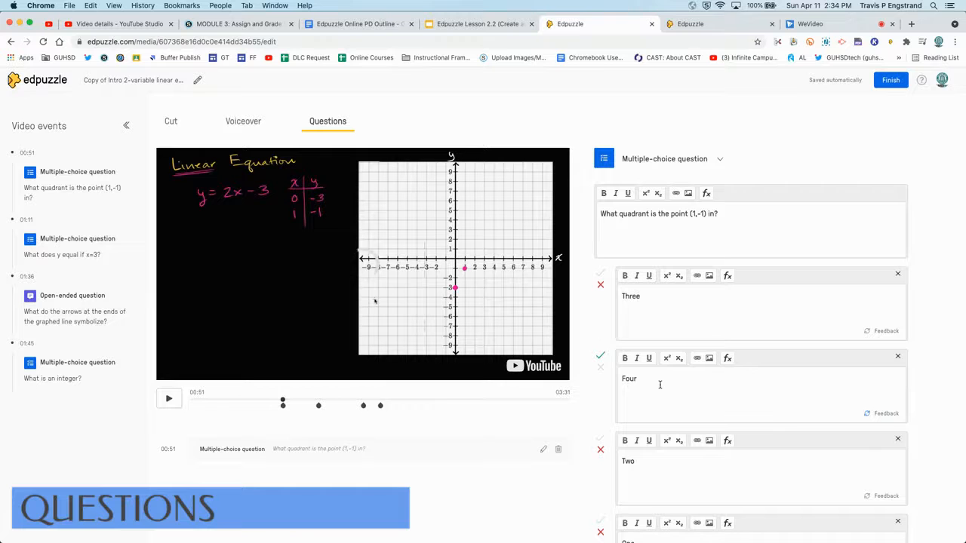
scroll(774, 421, down, 6)
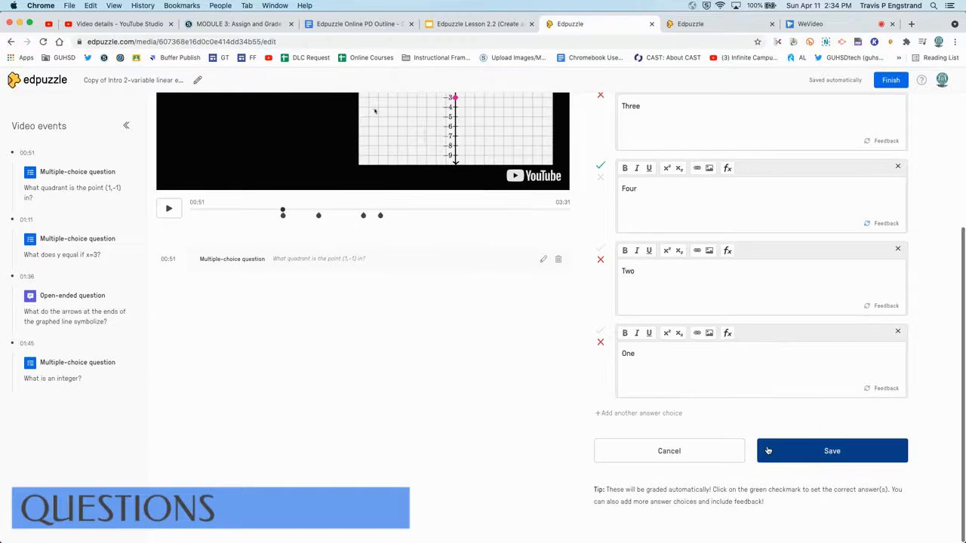
click(775, 452)
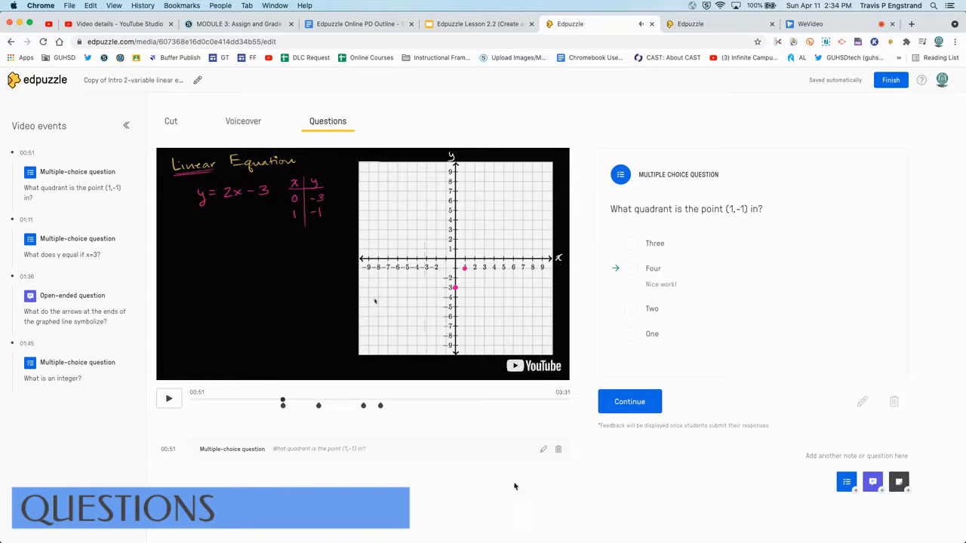
Step: Add a new multiple-choice question at 02:12 with the prompt 'Insert hyperlink'
drag(282, 401, 418, 400)
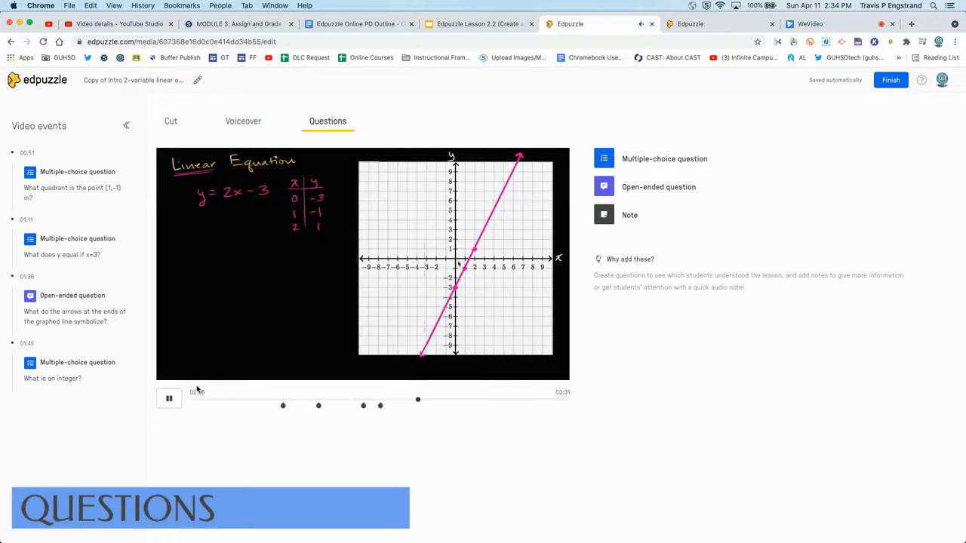
click(170, 399)
drag(418, 402, 429, 402)
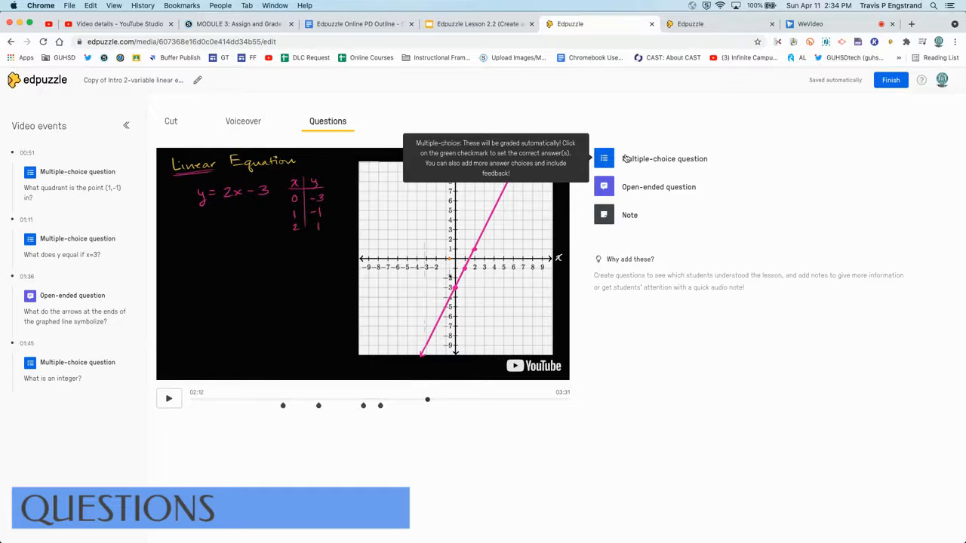
click(625, 159)
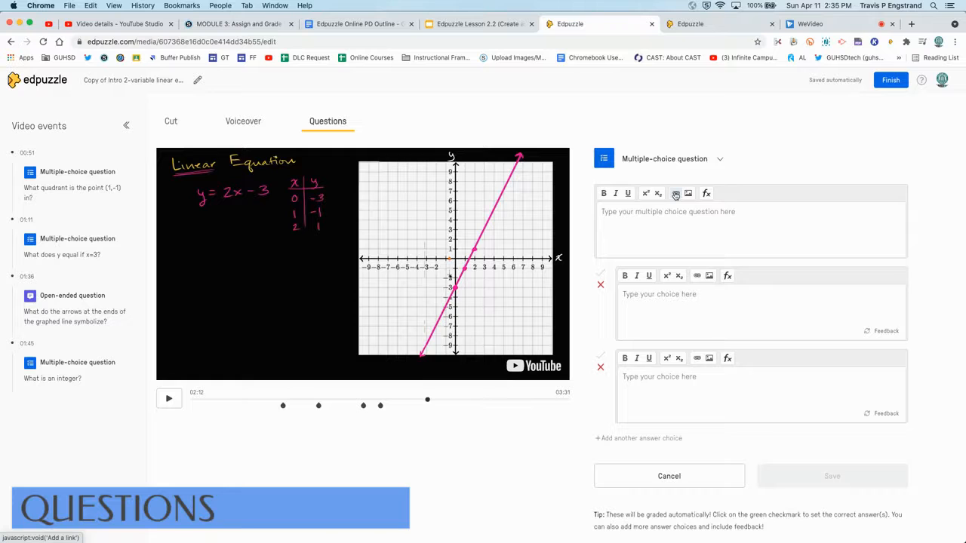
text(In)
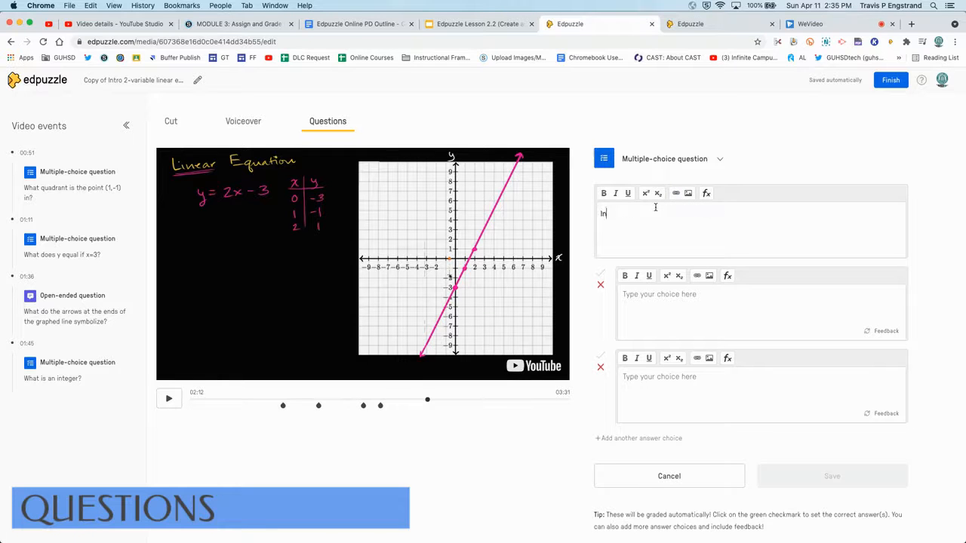
text(sert hyperlink)
drag(653, 214, 600, 214)
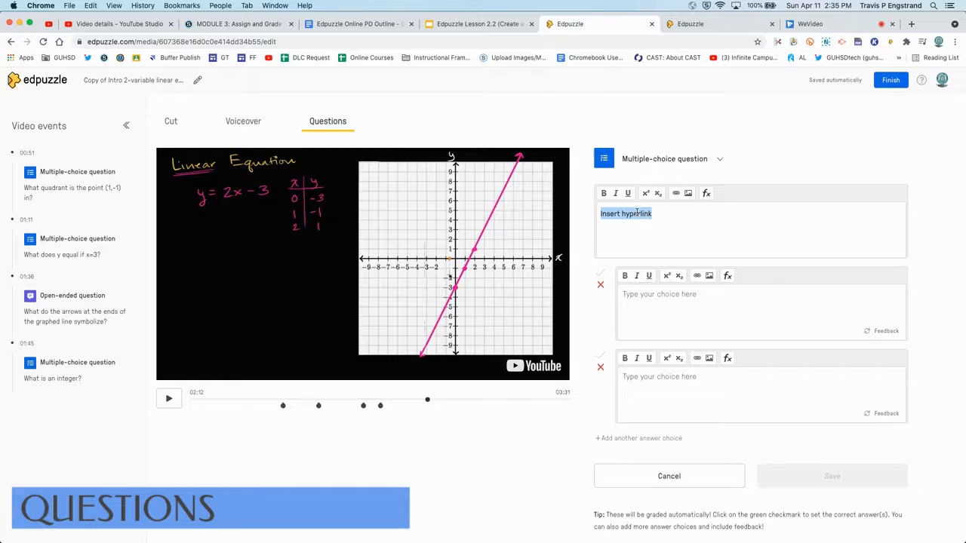
click(676, 194)
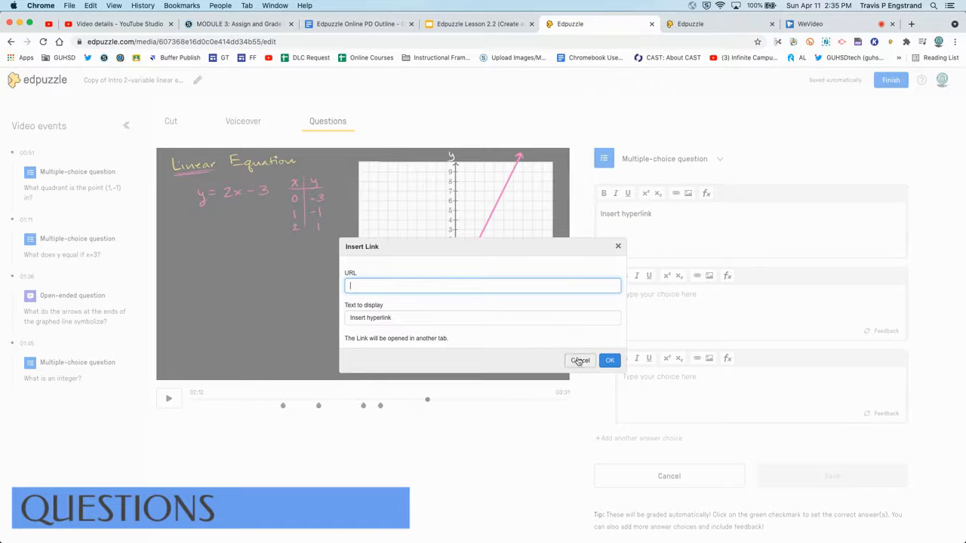
click(580, 360)
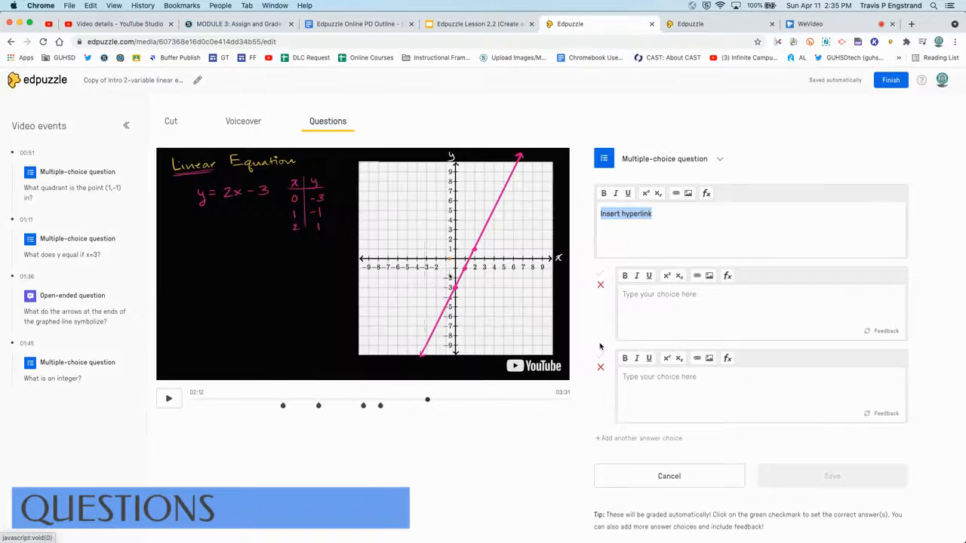
click(660, 218)
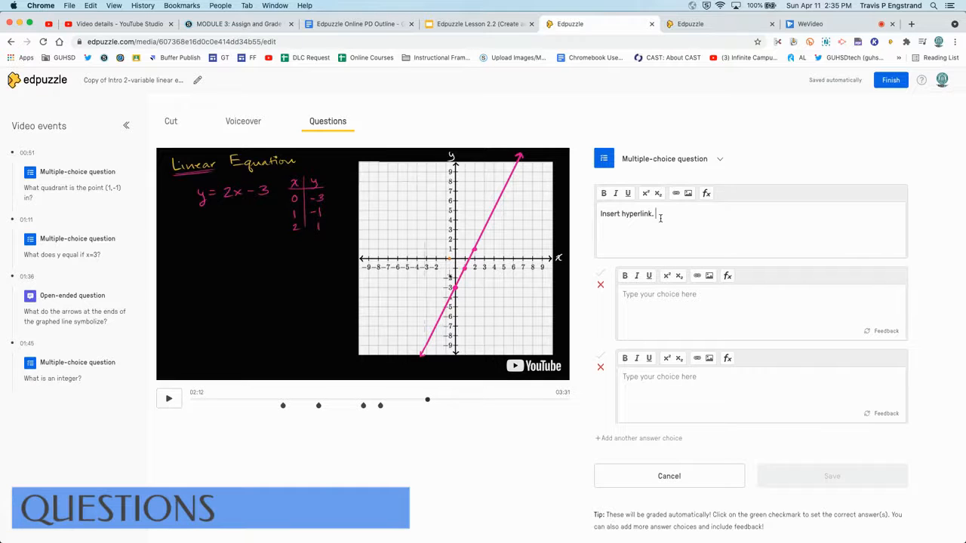
click(688, 194)
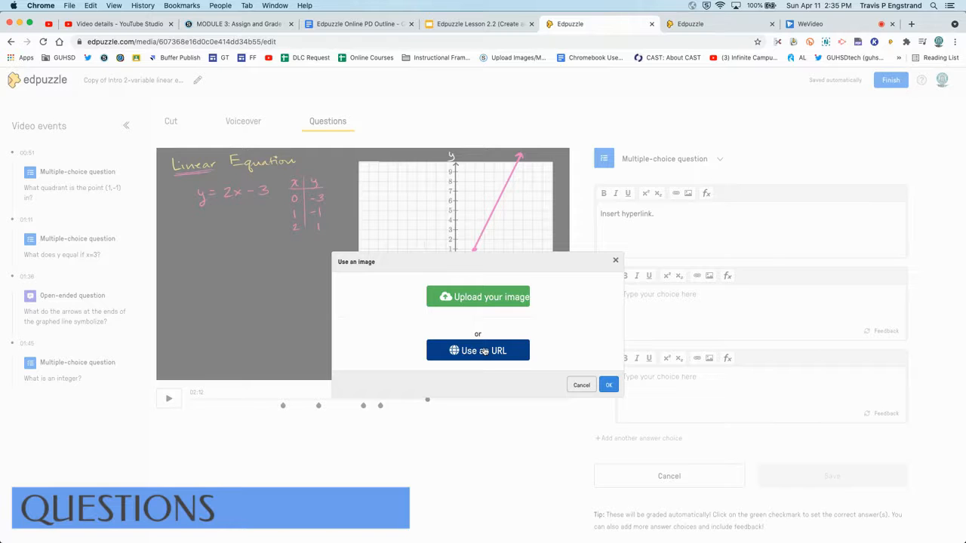
click(580, 386)
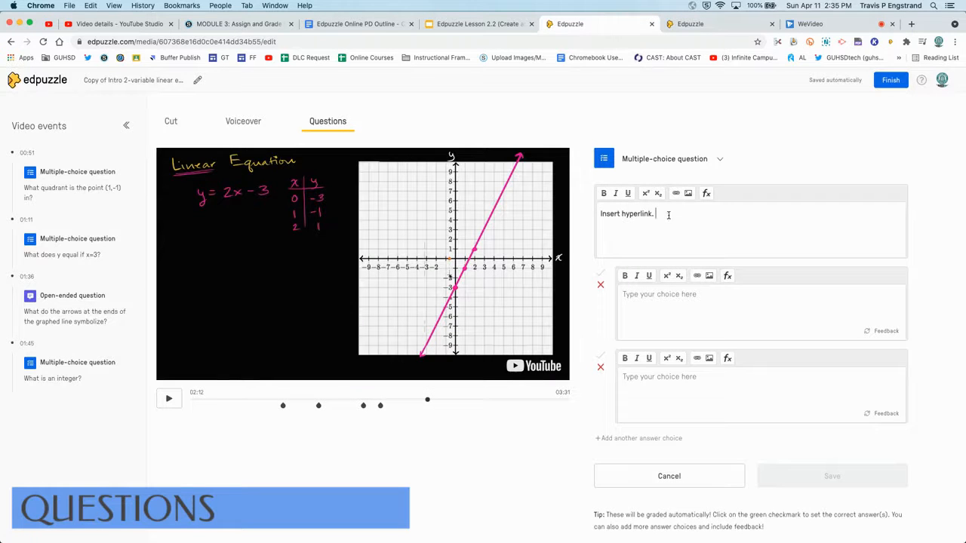
click(706, 194)
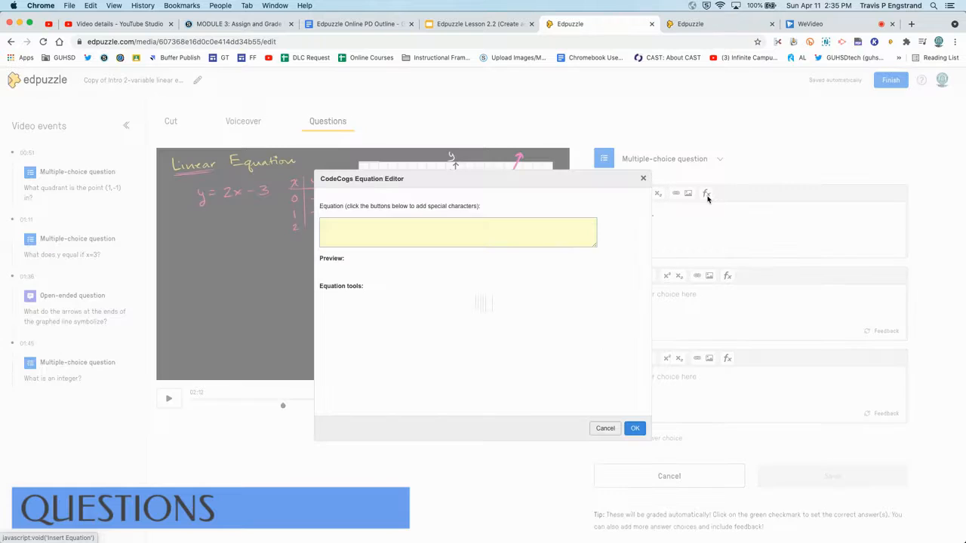
click(485, 223)
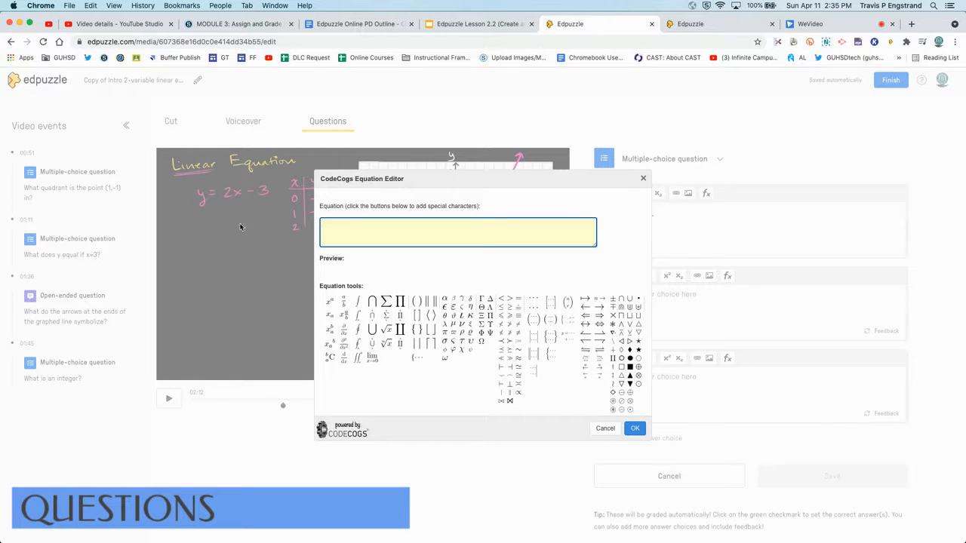
click(604, 428)
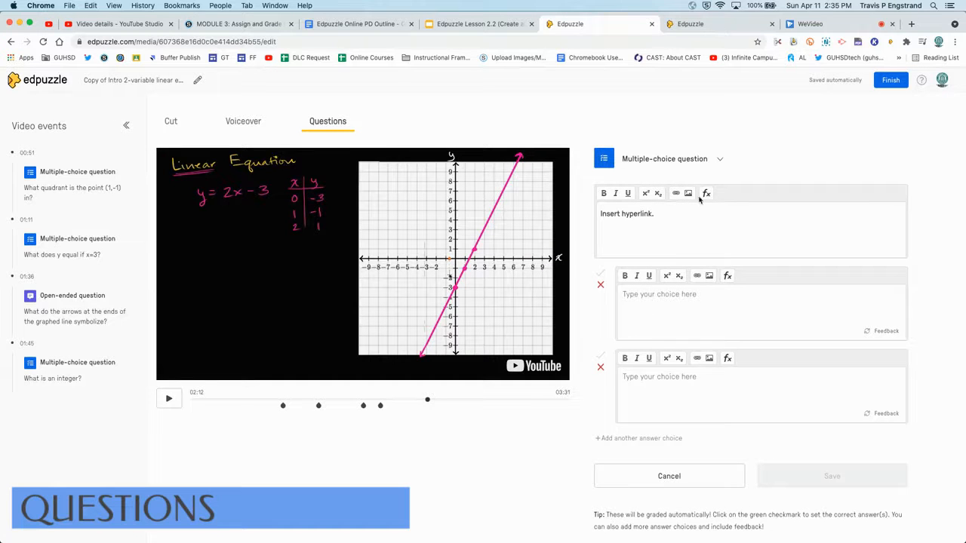
Step: Fill in the first two answer choices as 'answer choice 1' and 'answer choices 1'
triple_click(661, 217)
click(649, 294)
text(an)
text(swer choice)
text(answer choices)
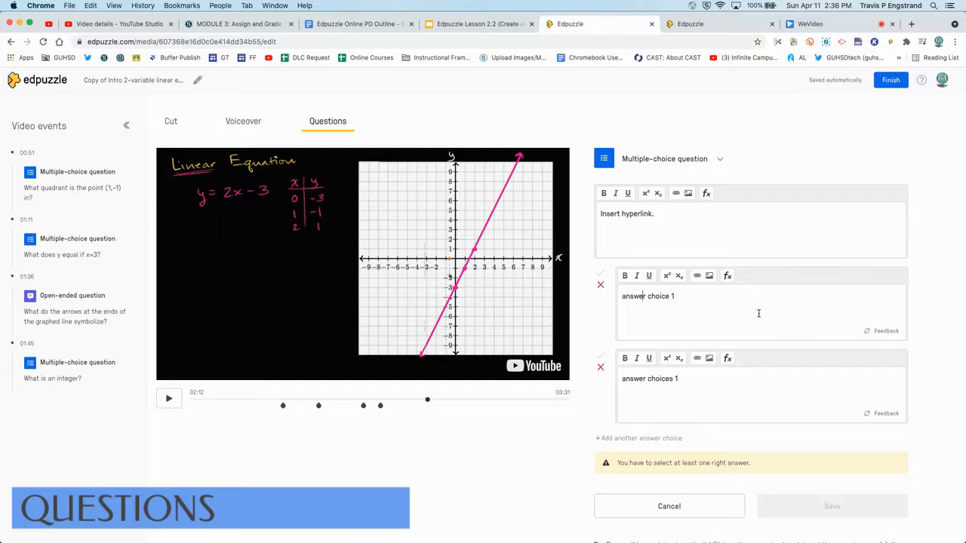
Step: Add feedback text 'feedback.....' to the first answer choice
click(877, 333)
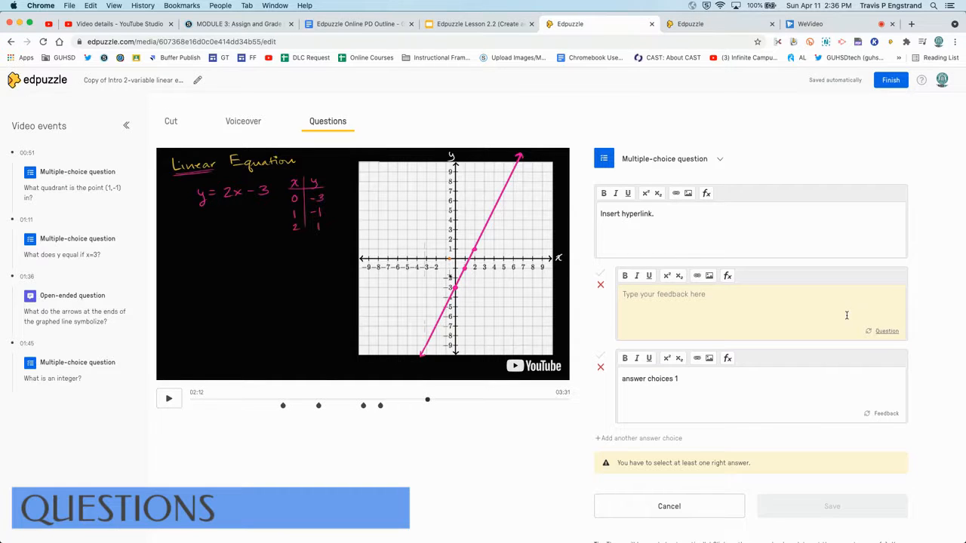
click(883, 332)
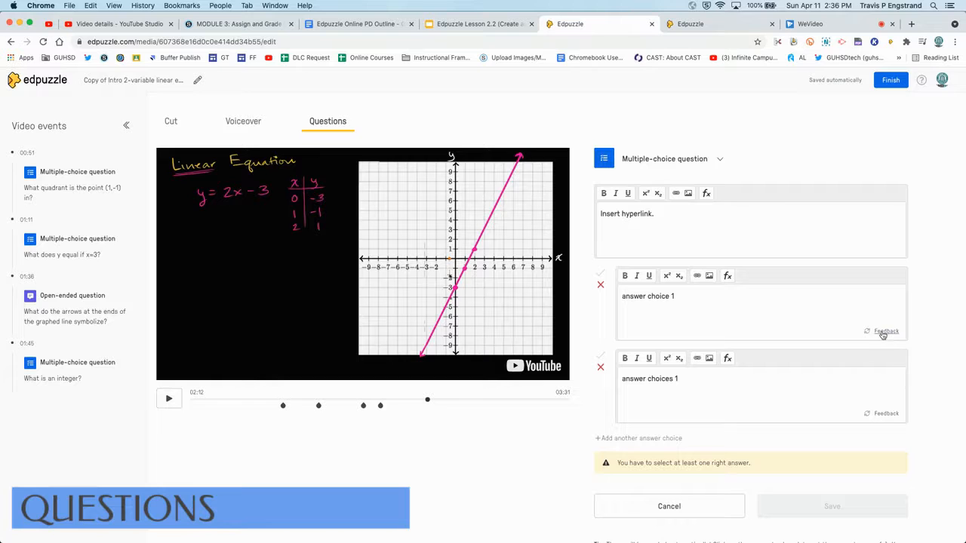
click(883, 333)
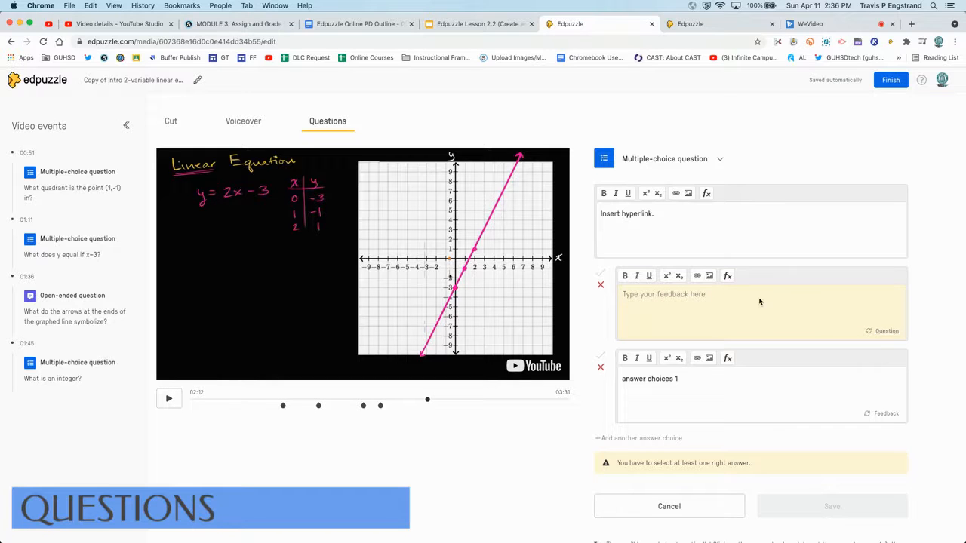
text(feedback....)
click(879, 331)
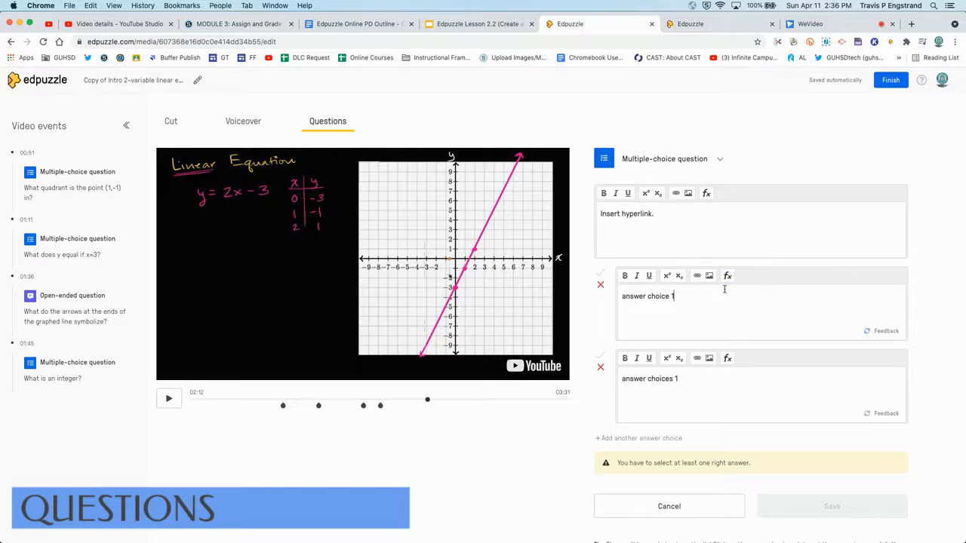
Step: Add a third answer choice reading 'dghgfg'
scroll(718, 375, down, 1)
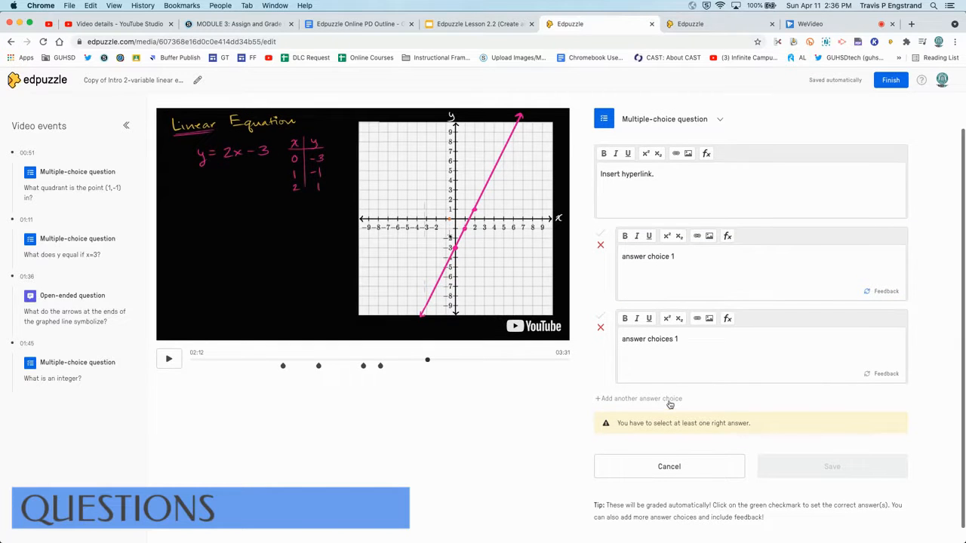
click(626, 400)
scroll(637, 423, down, 2)
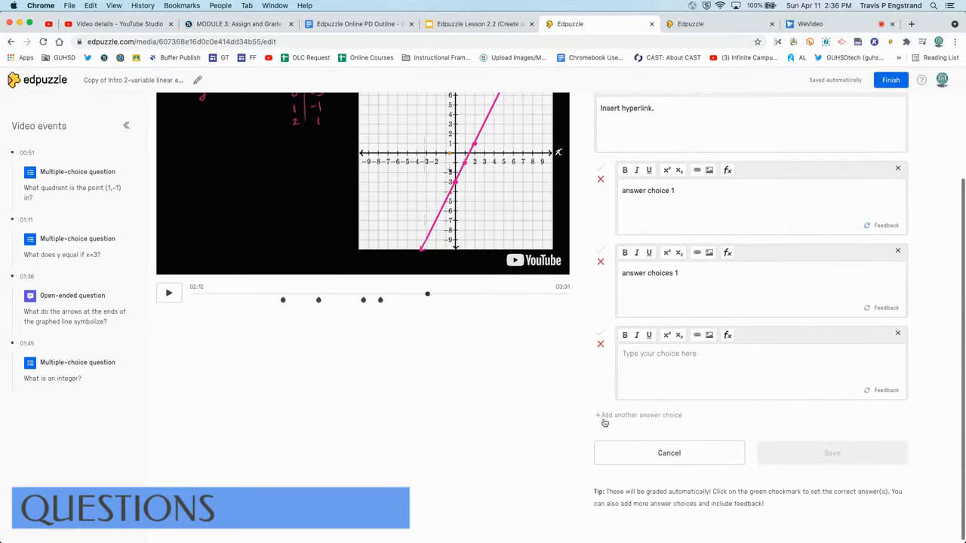
click(648, 367)
text(dghgfg)
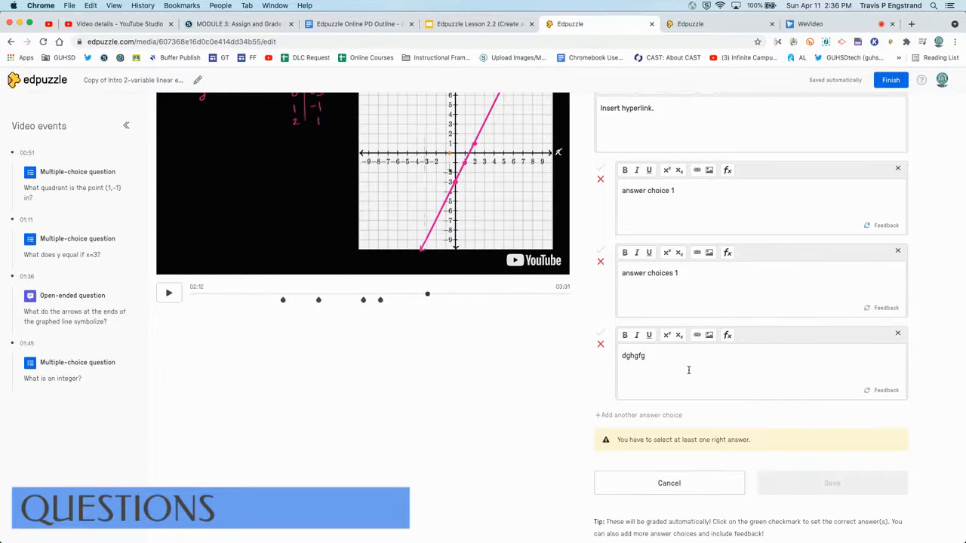
Step: Mark 'answer choice 1' as the correct answer and save the question
scroll(688, 370, up, 2)
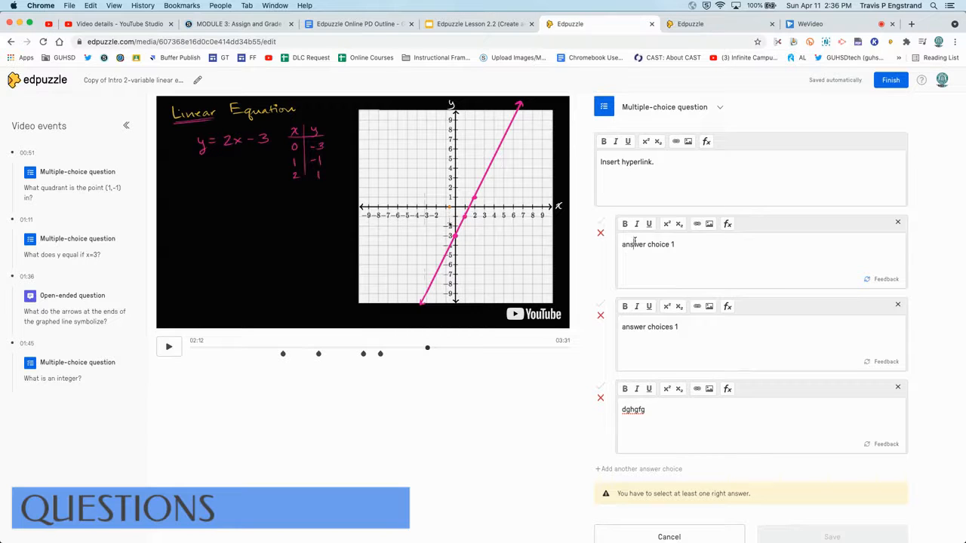
click(601, 232)
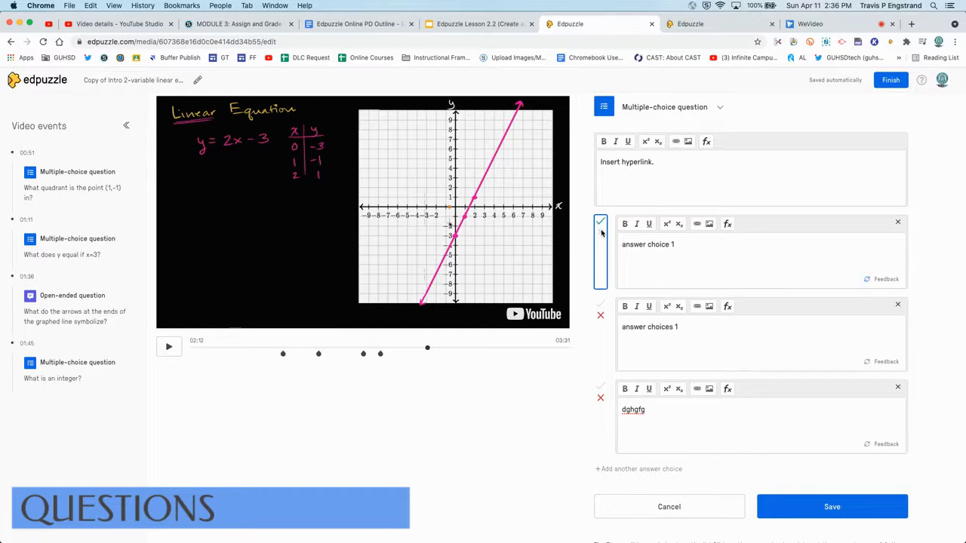
click(601, 234)
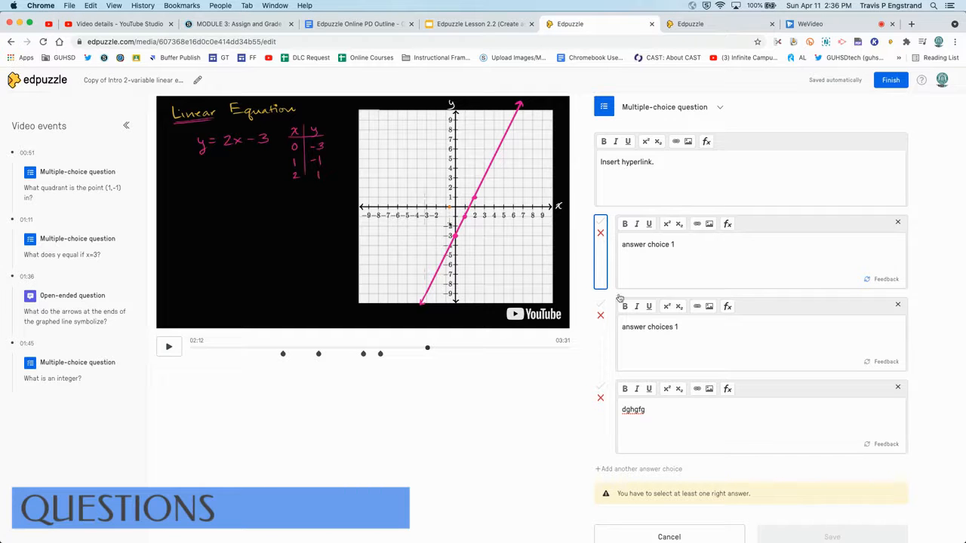
click(602, 233)
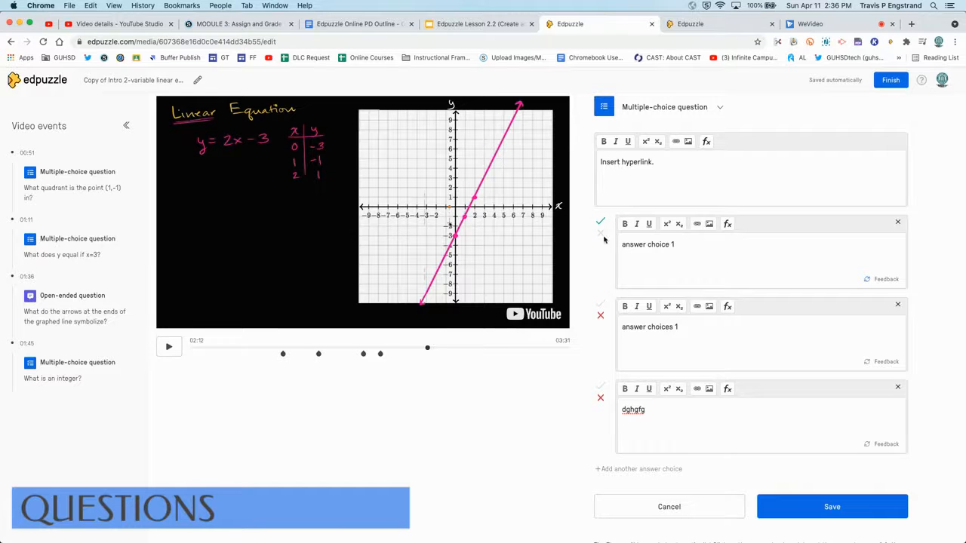
scroll(747, 362, down, 1)
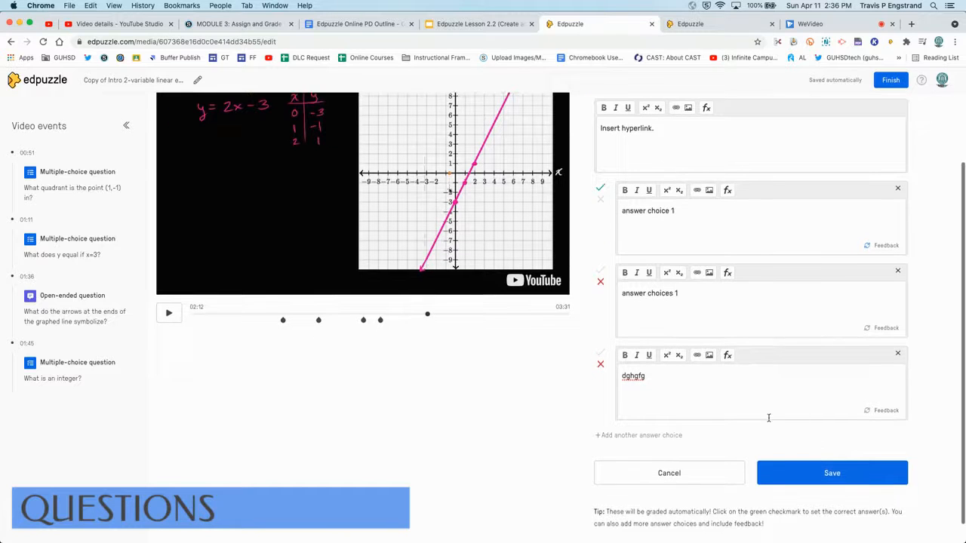
click(797, 485)
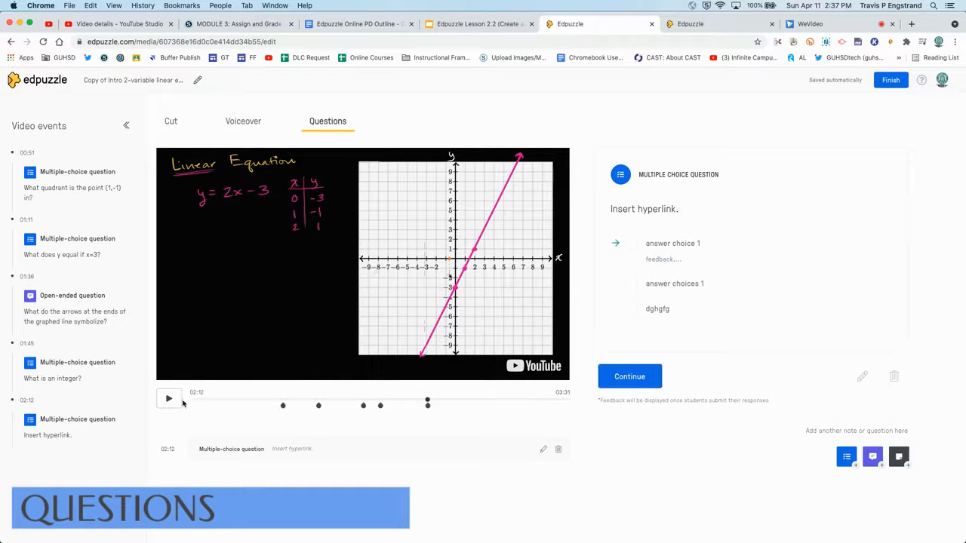
Step: Continue the video and add an open-ended question 'Type your question....' with feedback 'feedback....', then save it
click(604, 378)
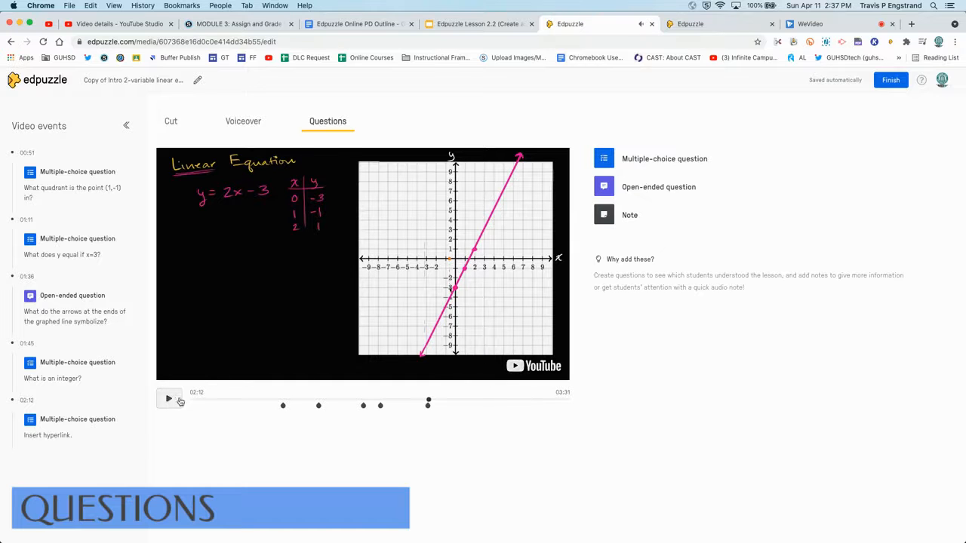
click(642, 188)
click(641, 211)
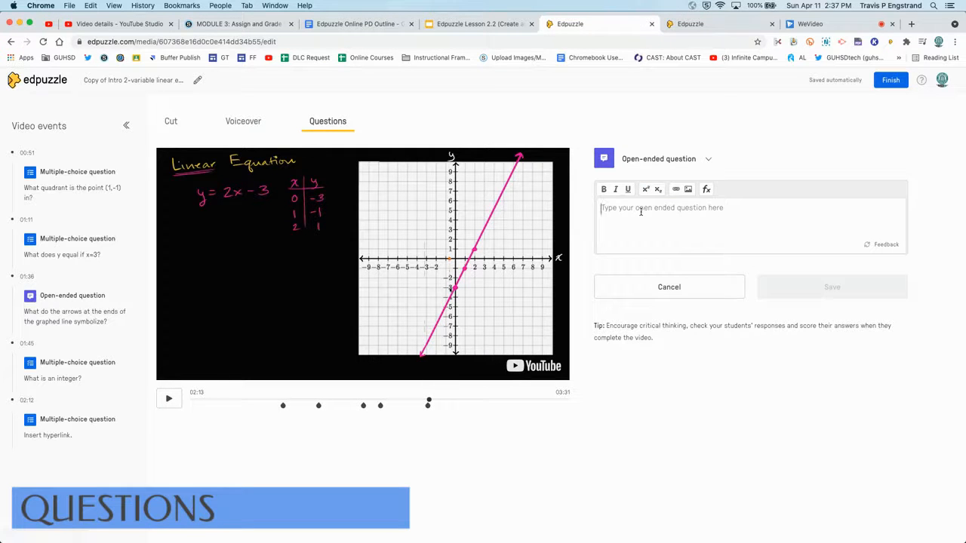
text(Type)
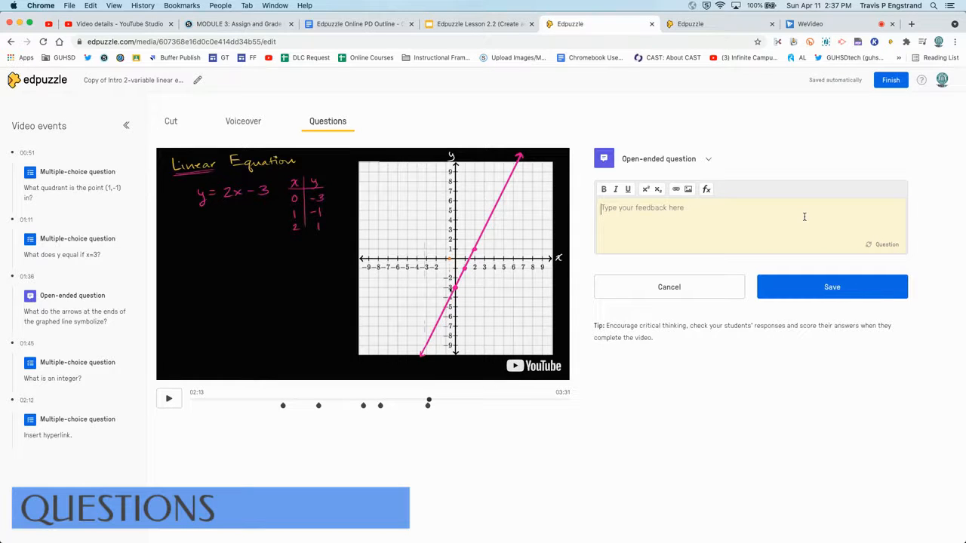
text(feedback...)
click(877, 244)
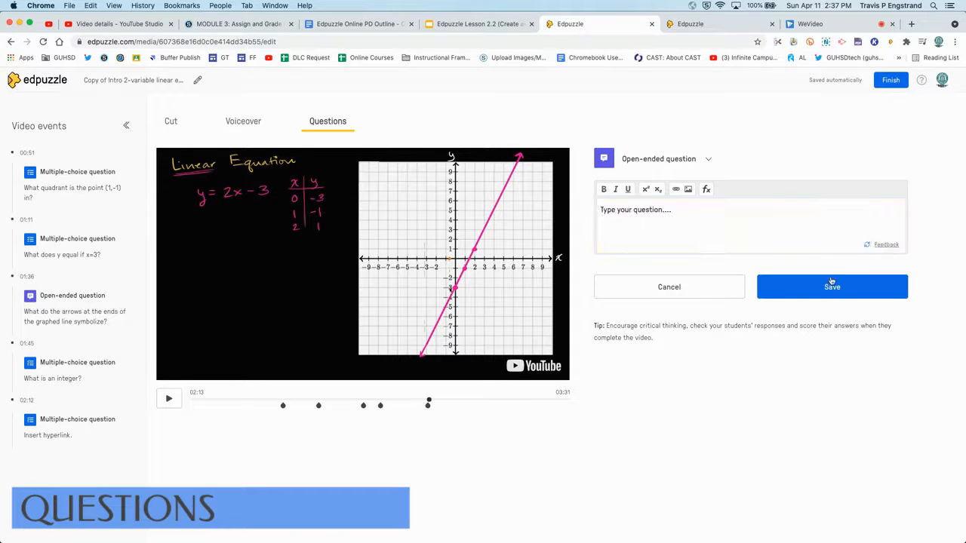
click(828, 288)
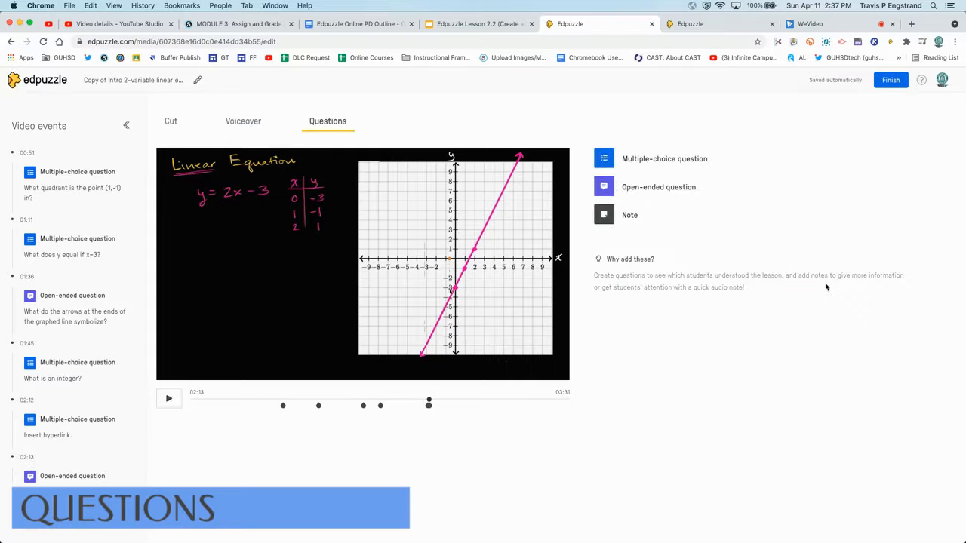
Step: Play the video to 02:31 and add a note reading 'resource. new infromation. paraphrasing information in the video.'
click(447, 401)
click(169, 398)
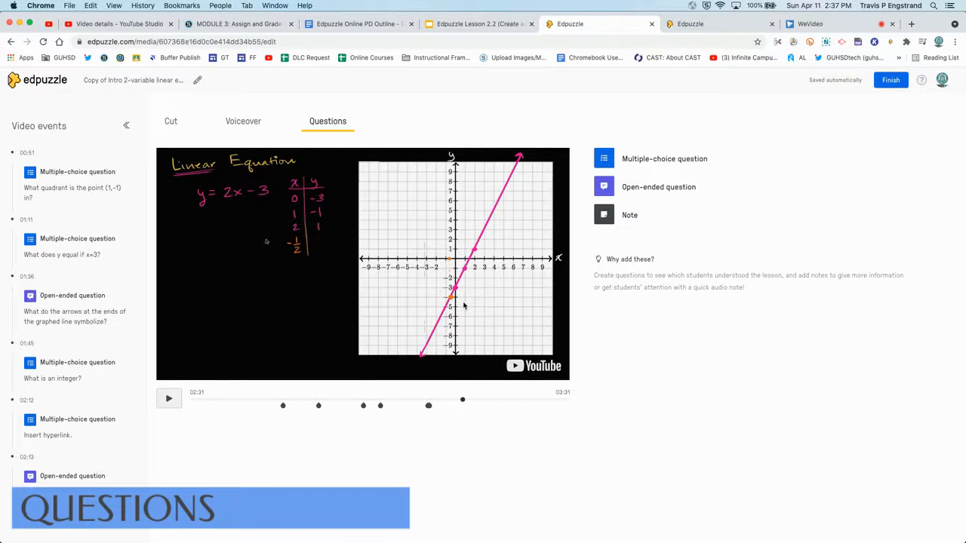
click(616, 216)
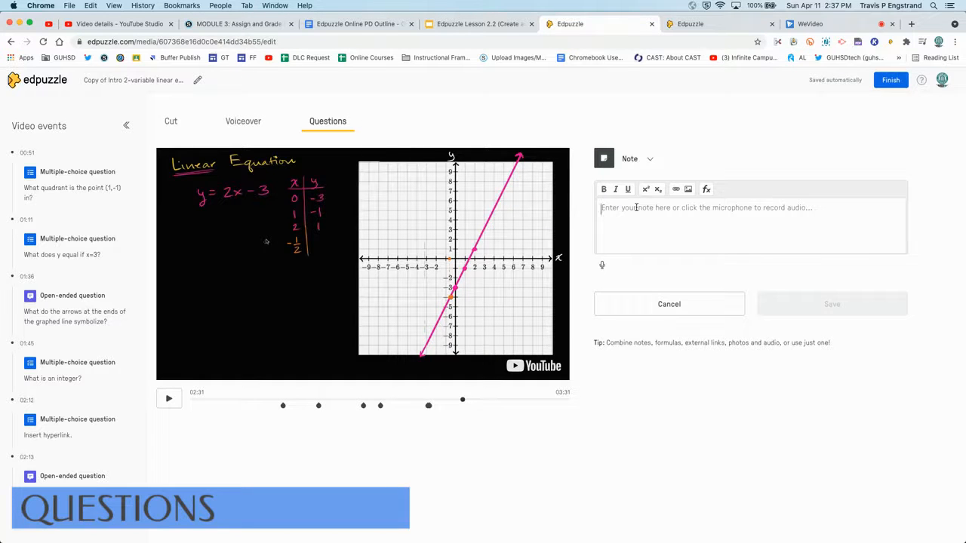
text(resource.)
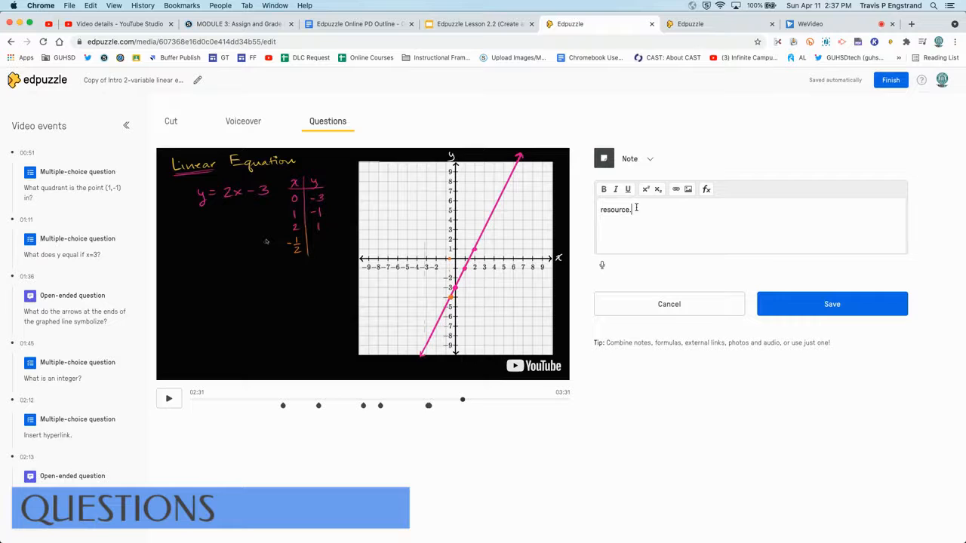
text( new infromation. paraphrasing information in the video.)
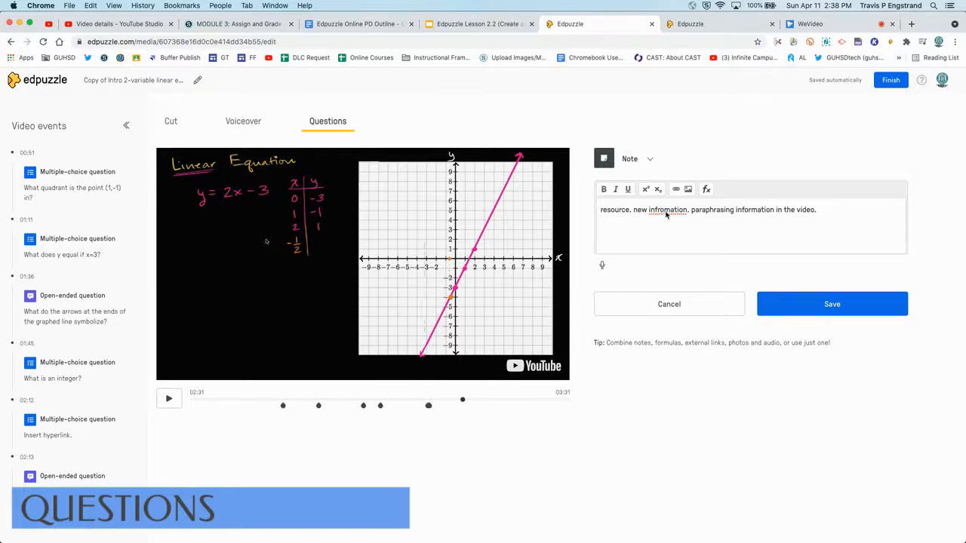
Step: Correct the misspelled 'infromation' to 'information' in the note text
right_click(662, 211)
click(676, 216)
triple_click(635, 214)
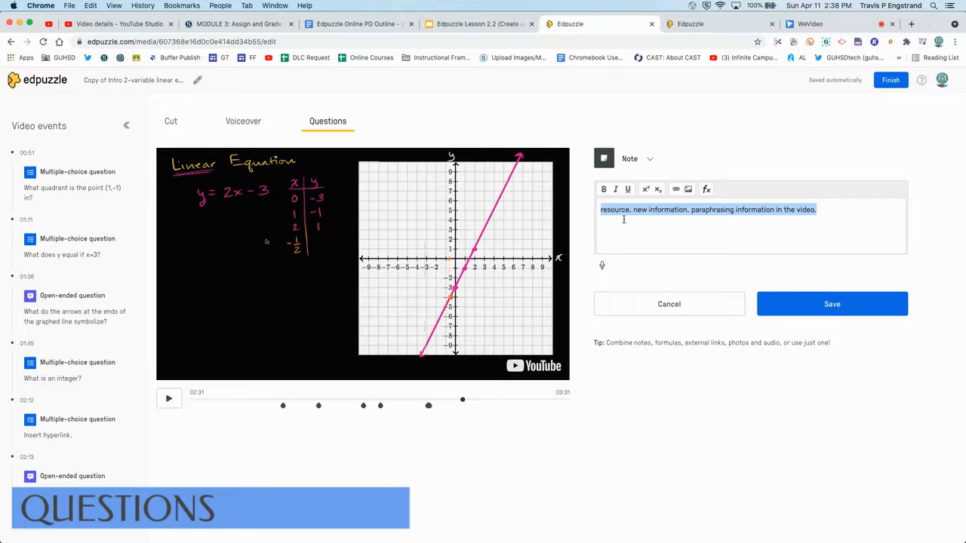
click(624, 219)
Step: Record an audio clip of about 12 seconds for the note and save the note
click(604, 266)
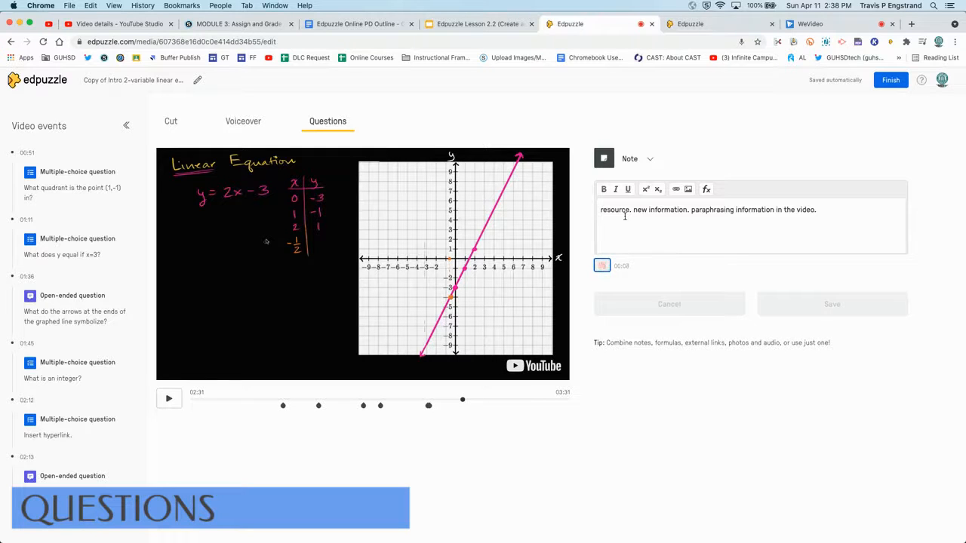
click(602, 267)
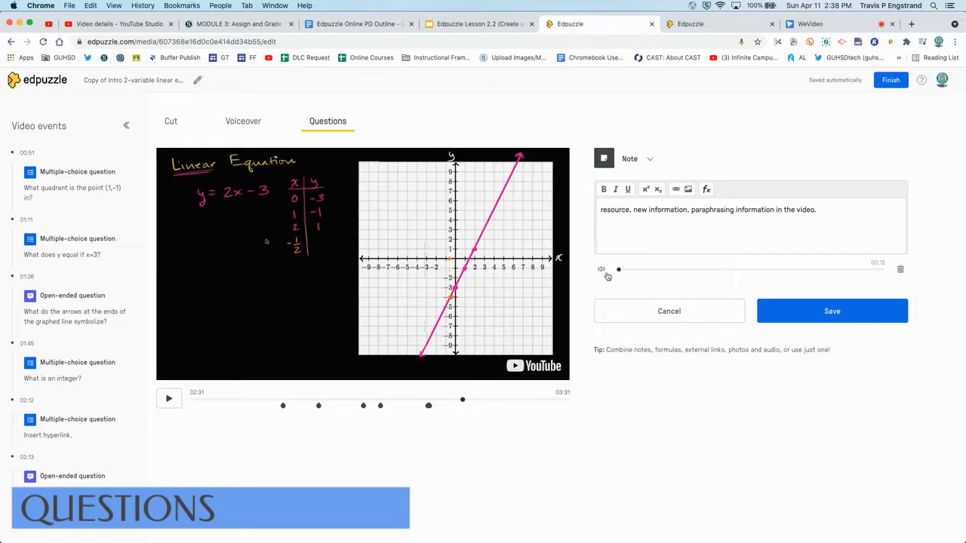
click(800, 323)
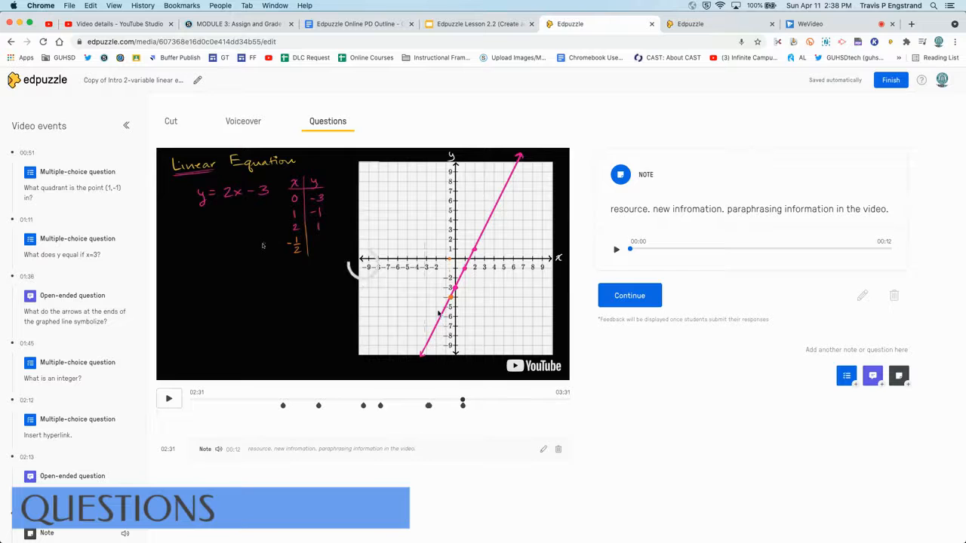
Step: Play back the saved note's audio recording
triple_click(641, 210)
click(652, 211)
click(614, 252)
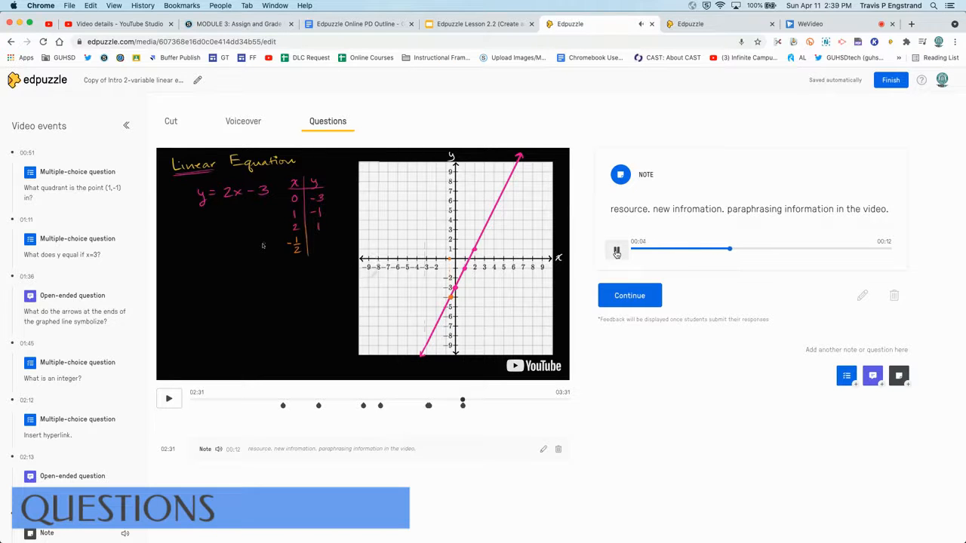
click(617, 252)
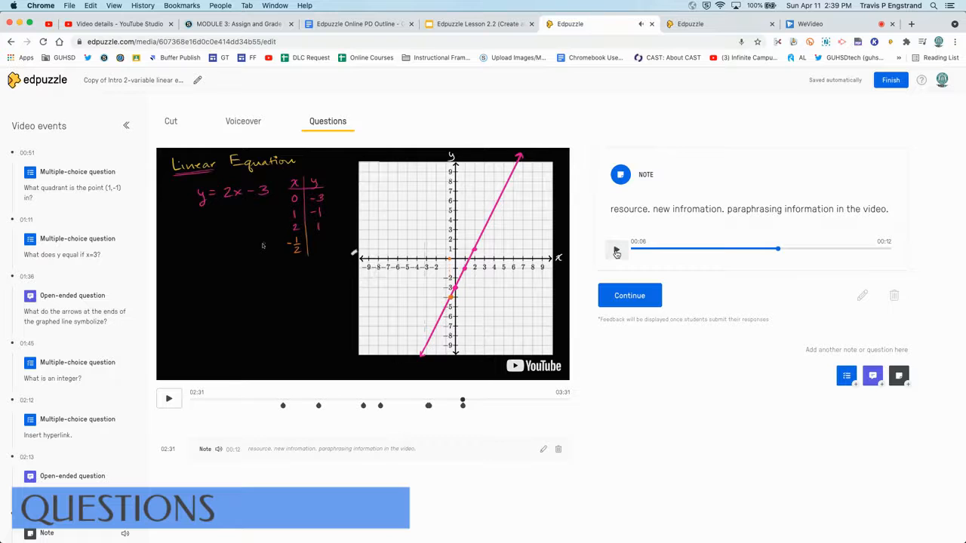
Step: Continue past the note, resume playback, and finish editing the video
click(629, 295)
click(169, 398)
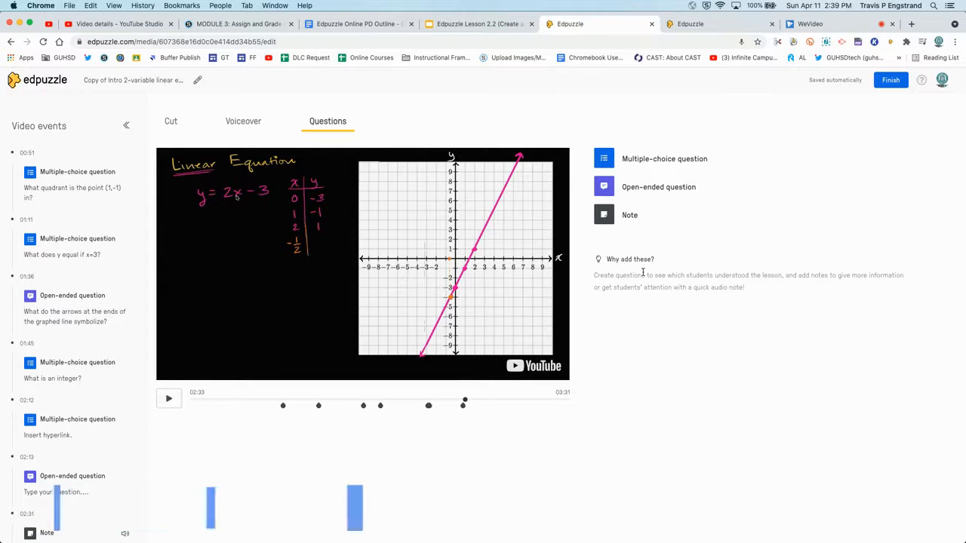
click(887, 85)
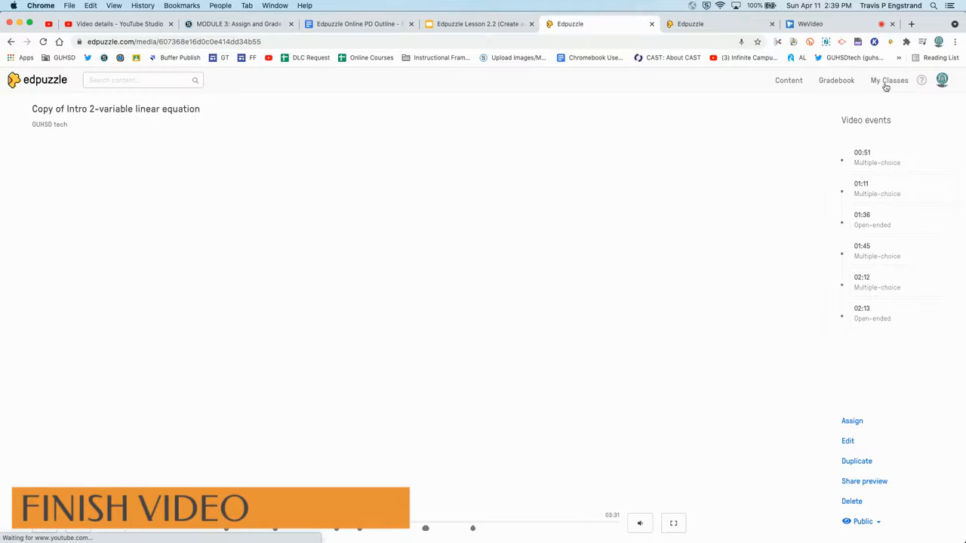
Step: Copy the video's share-preview link for colleagues and open the Public/Private visibility options
scroll(728, 209, down, 1)
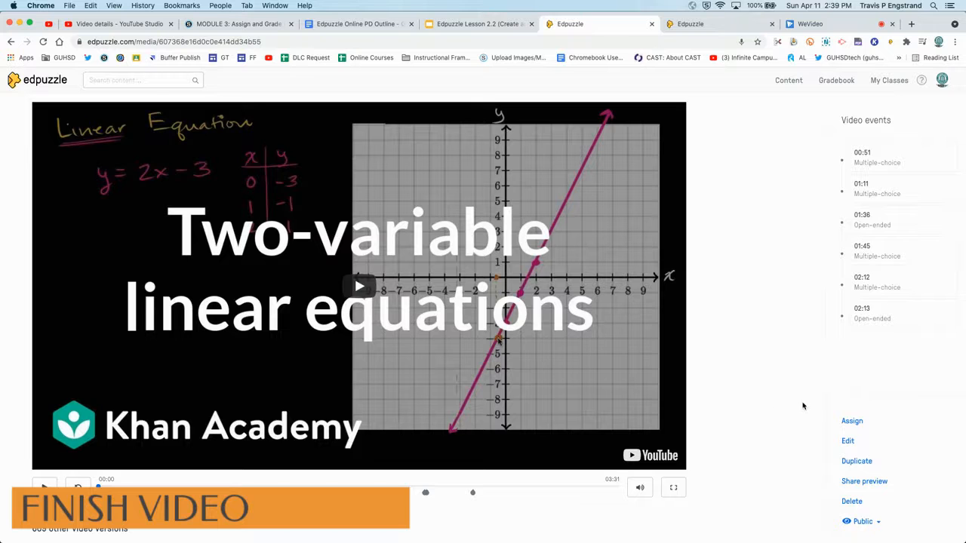
click(855, 482)
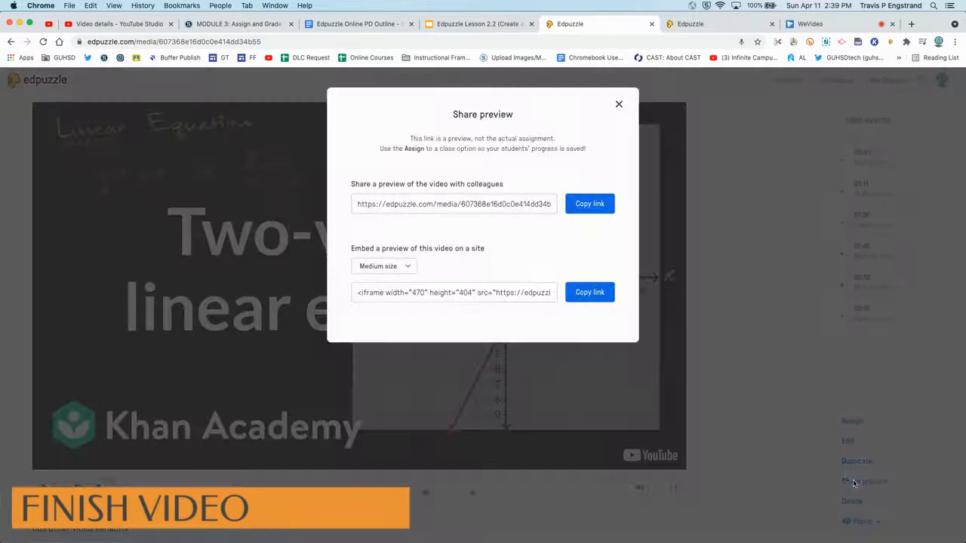
click(590, 204)
click(619, 104)
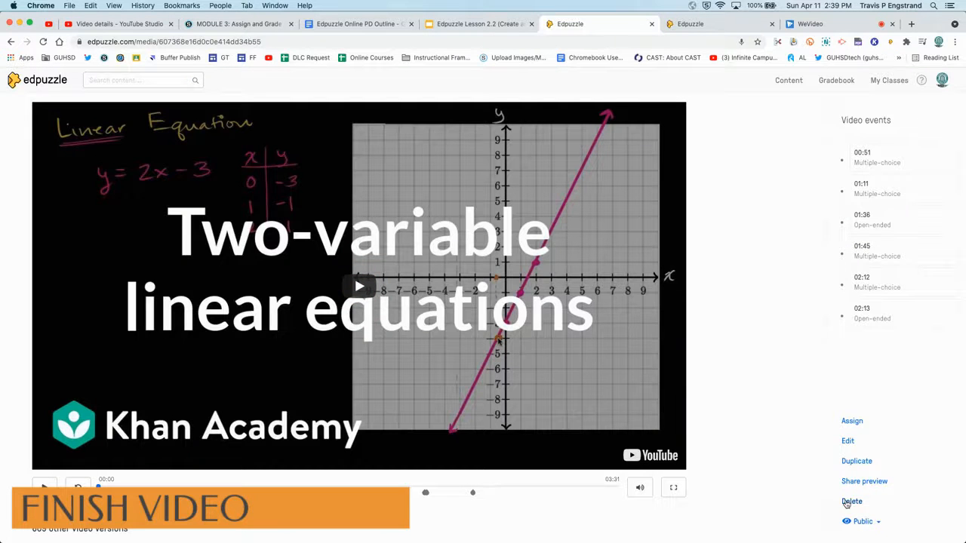
click(873, 521)
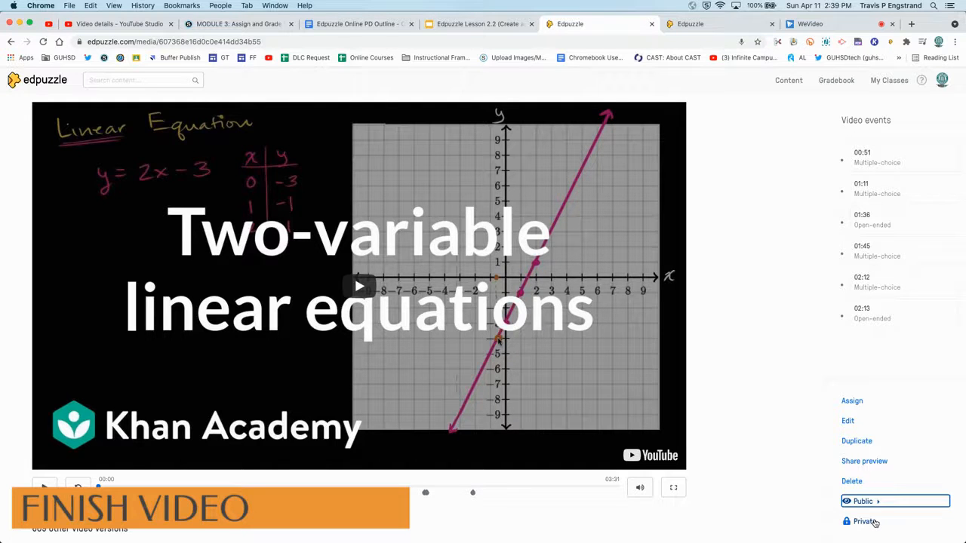
click(819, 502)
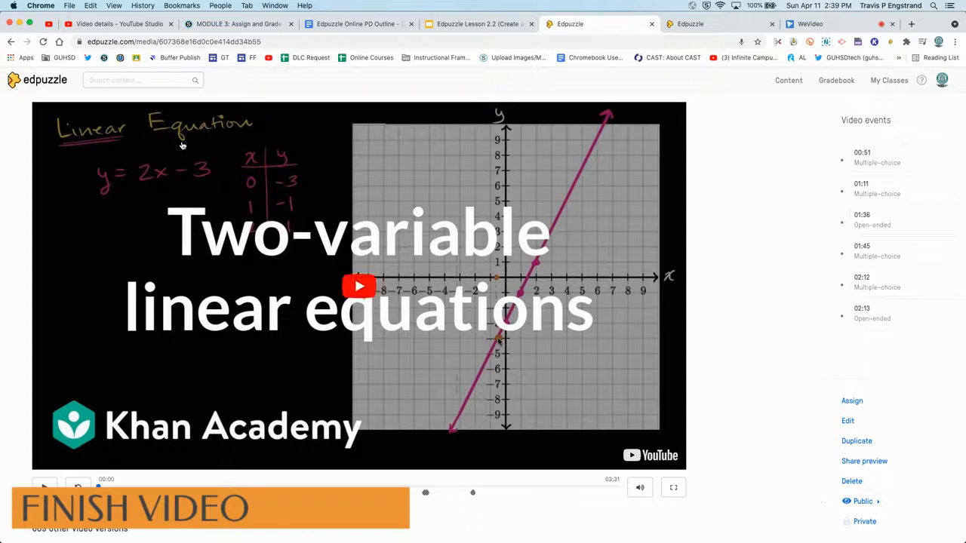
Step: Open the 'Copy of Intro 2-variable linear equation' video from My Content
click(33, 82)
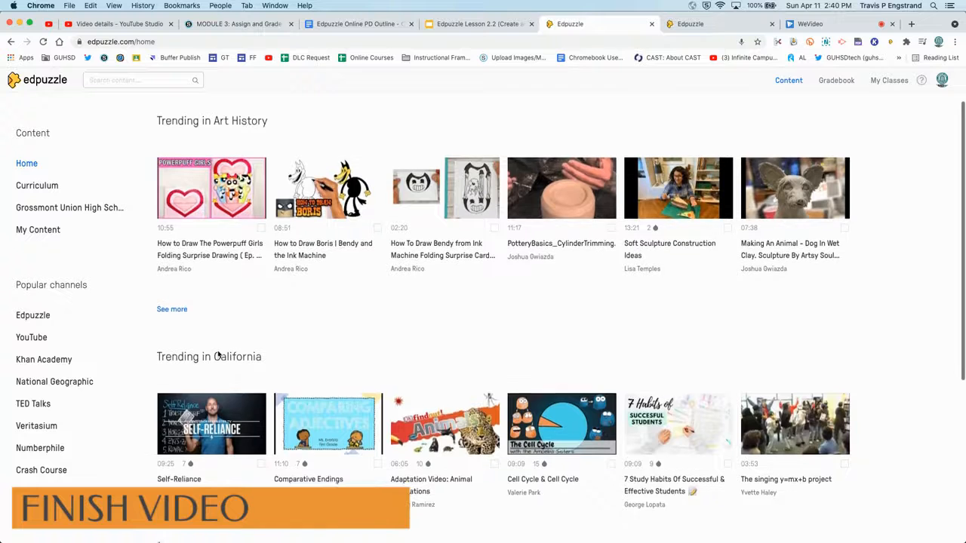
click(34, 228)
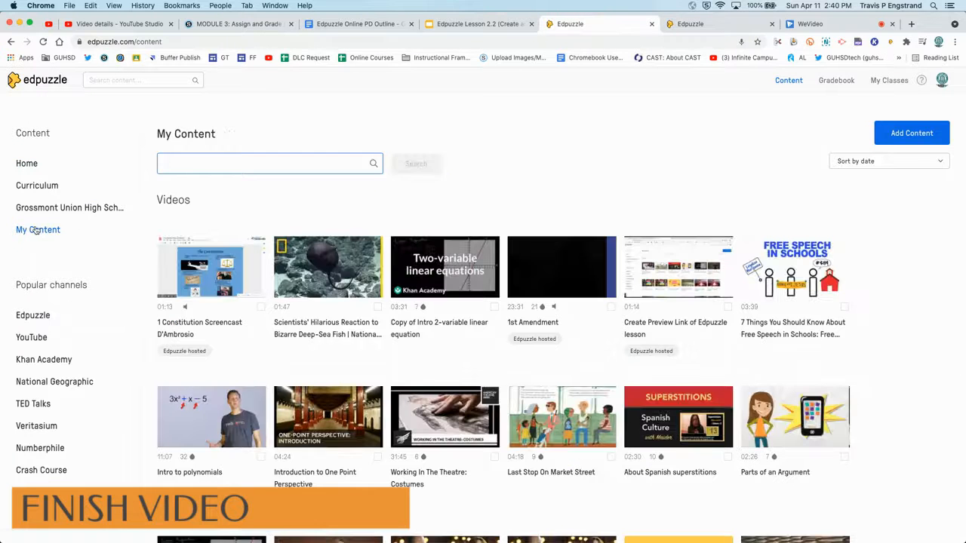
click(443, 279)
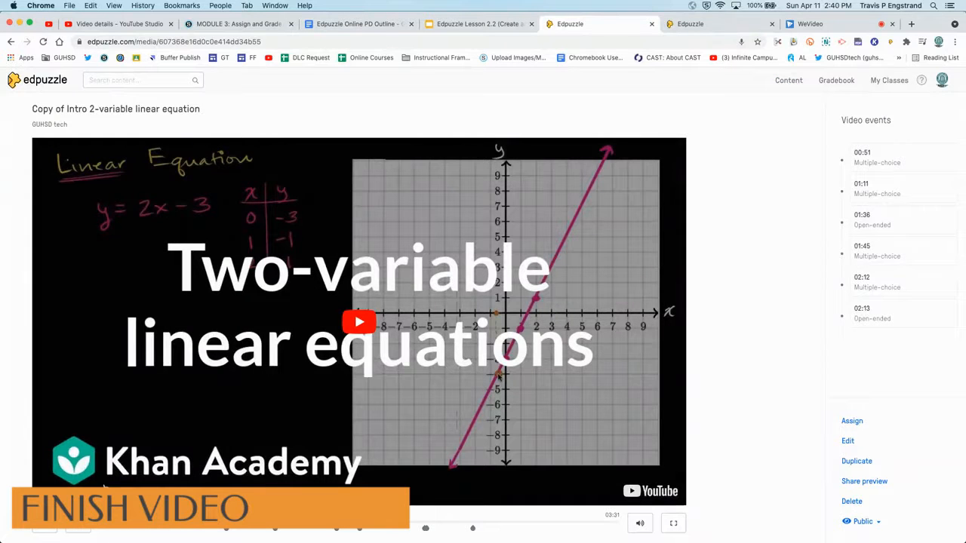